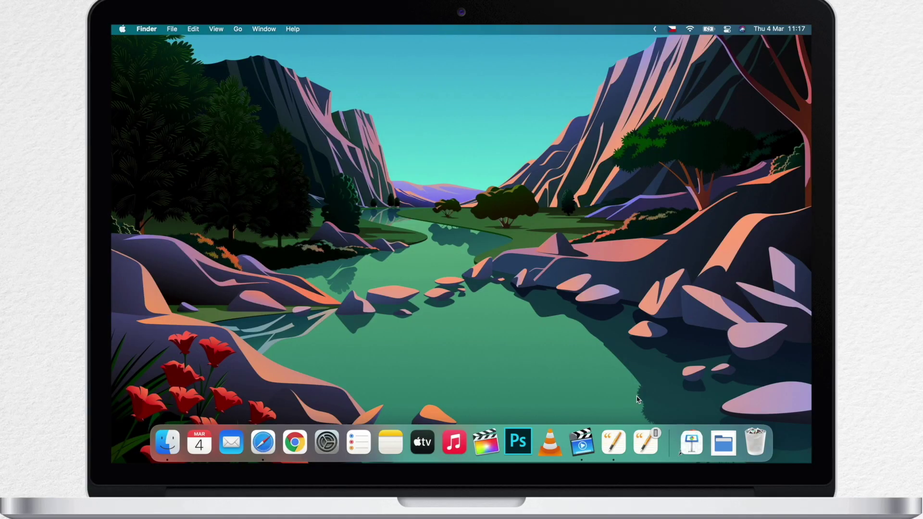
# In a new Finder window, go to the Project folder and select Pages Document
pyautogui.press('super+n')
pyautogui.click(271, 222)
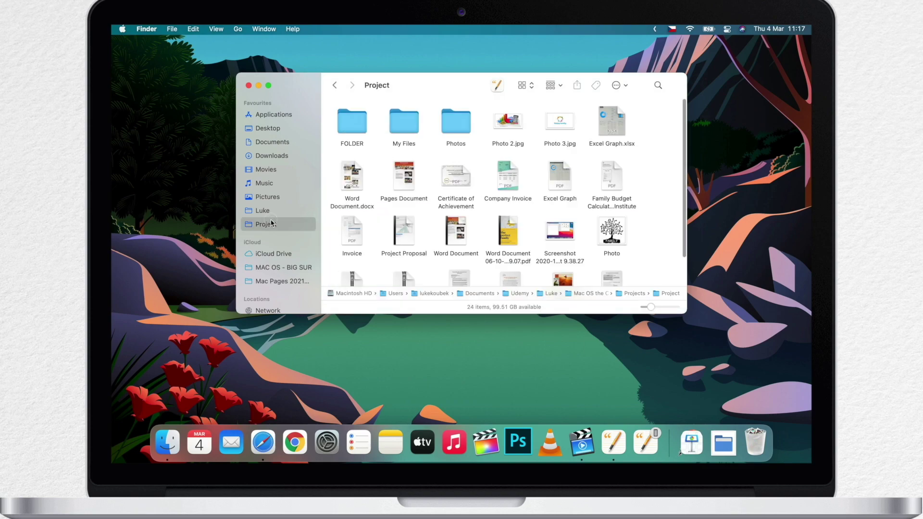
pyautogui.click(412, 175)
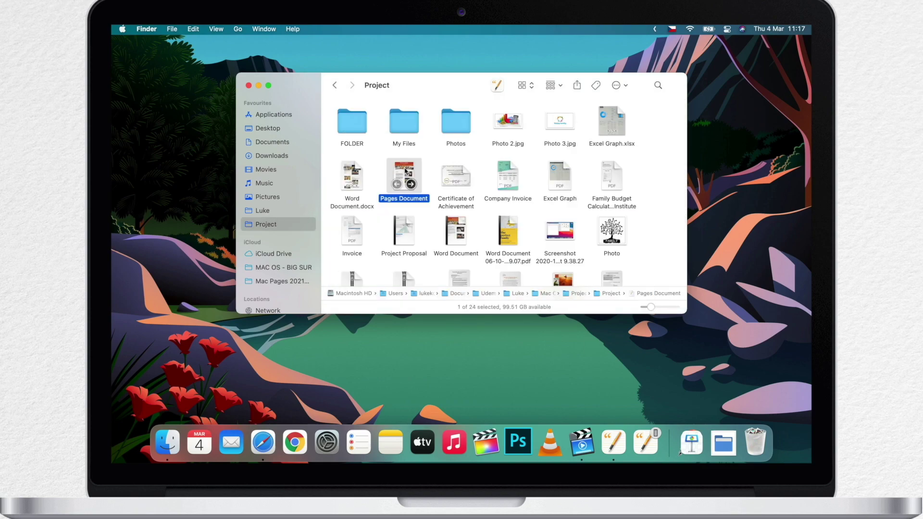
# Open Pages Document in Pages, browse all its saved versions, and step back one version
pyautogui.doubleClick(405, 170)
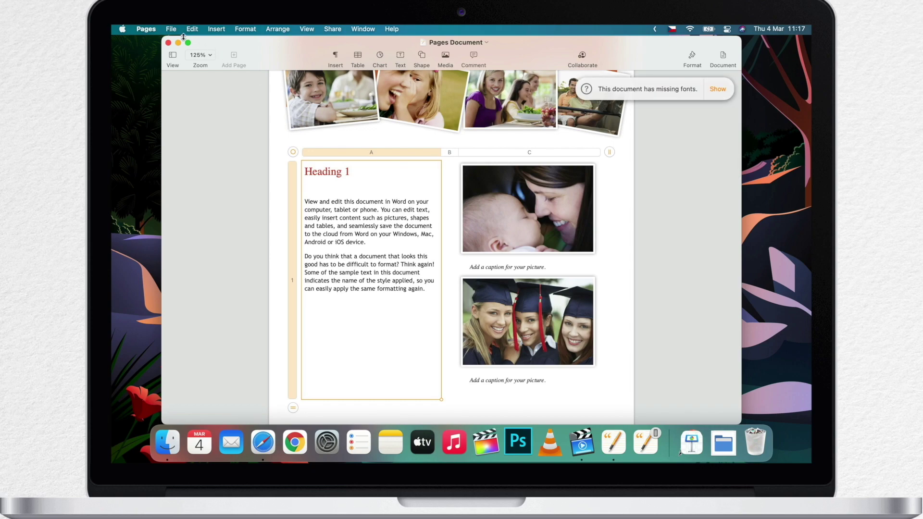
pyautogui.click(171, 29)
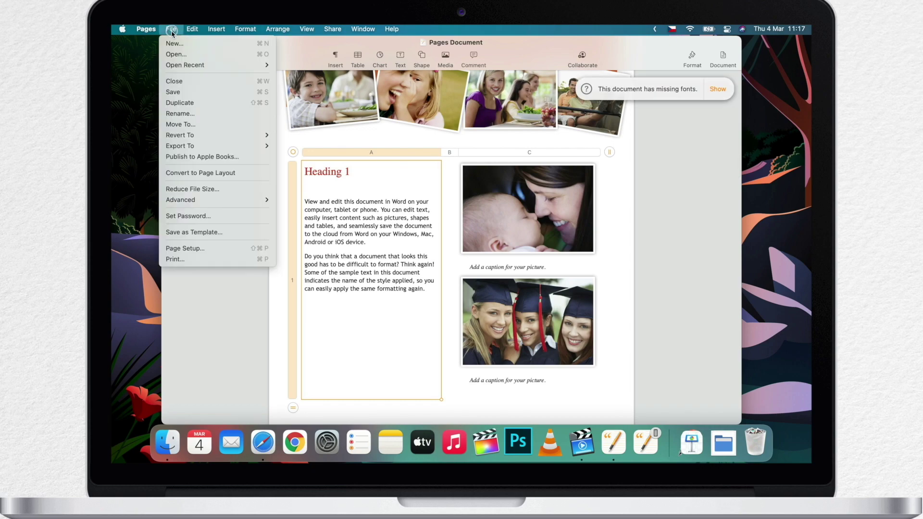
pyautogui.moveTo(181, 139)
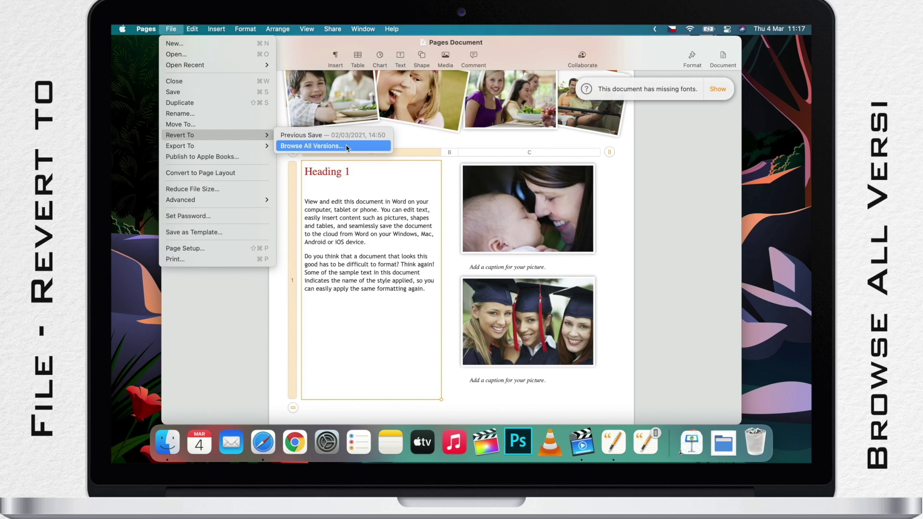
pyautogui.click(296, 146)
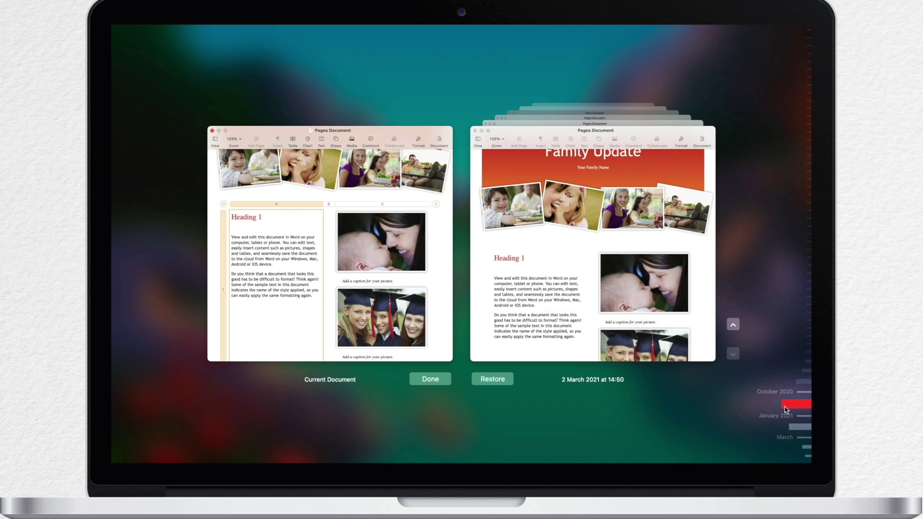
pyautogui.click(734, 325)
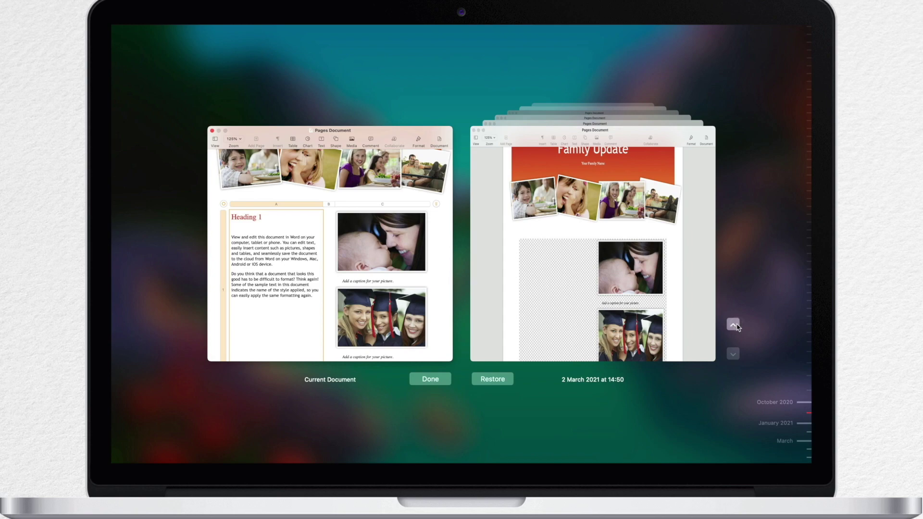
# Step back two more versions to the 12 January 2021, 12:15 version
pyautogui.click(734, 324)
pyautogui.click(733, 324)
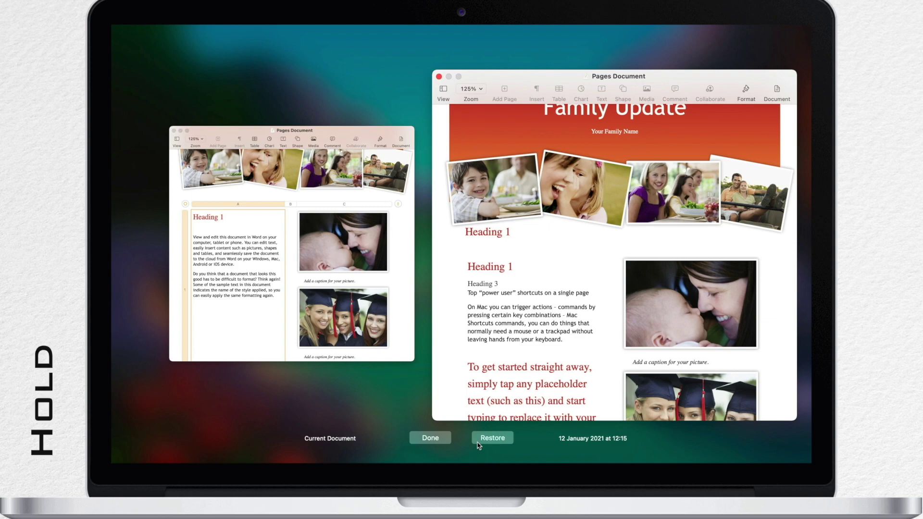
# Holding Option, restore the 12 January 2021 version as a separate untitled copy
pyautogui.press('alt')
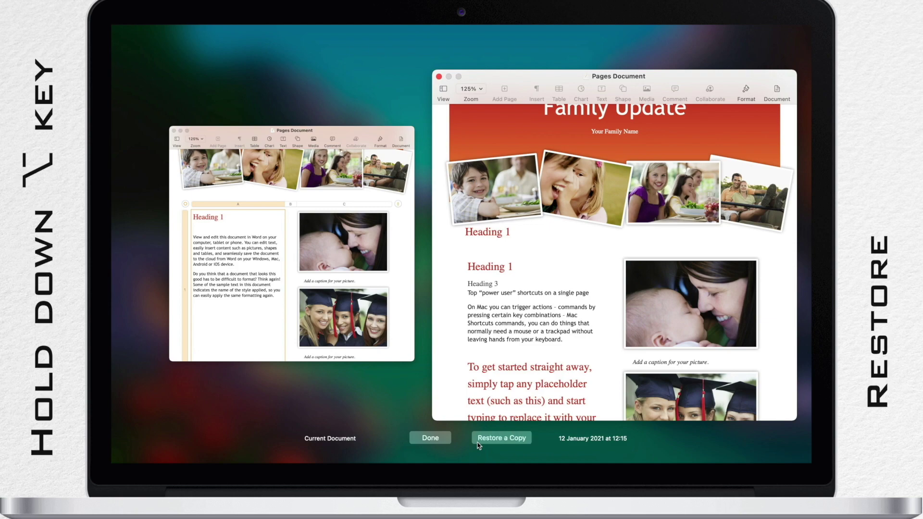
pyautogui.press('alt')
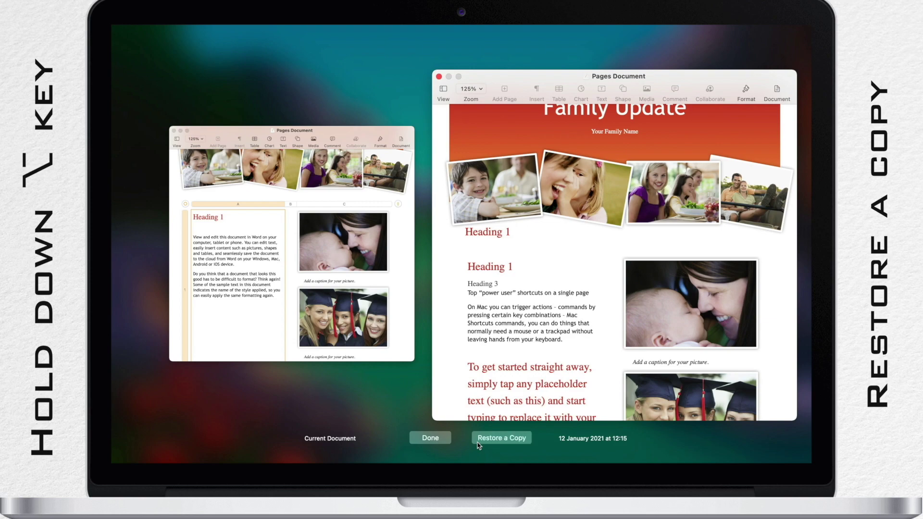
pyautogui.keyDown('alt'); pyautogui.click(506, 438); pyautogui.keyUp('alt')
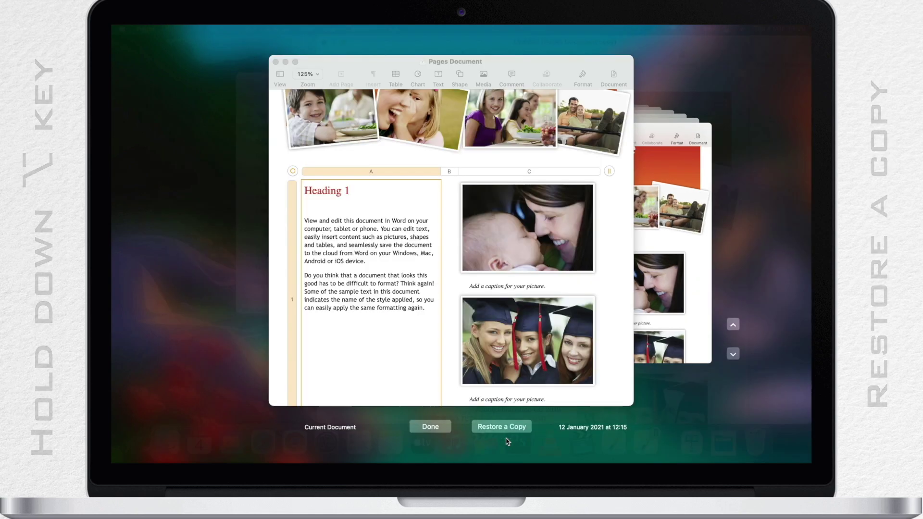
pyautogui.keyDown('alt'); pyautogui.click(506, 431); pyautogui.keyUp('alt')
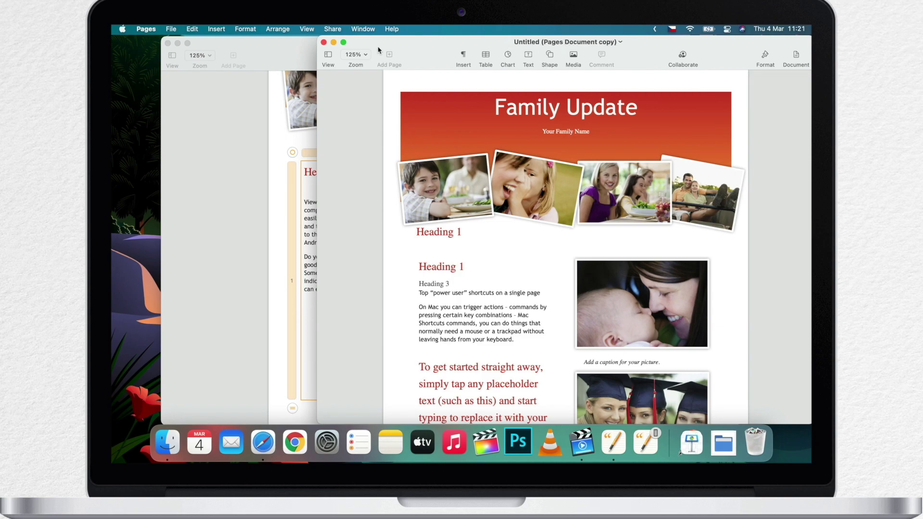
# Minimise the restored copy and browse all saved versions of the original document
pyautogui.click(333, 43)
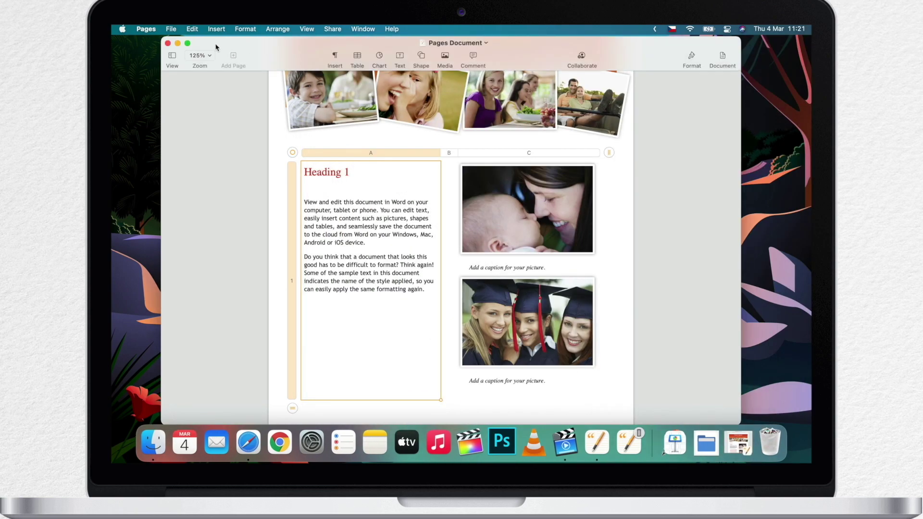
pyautogui.click(171, 28)
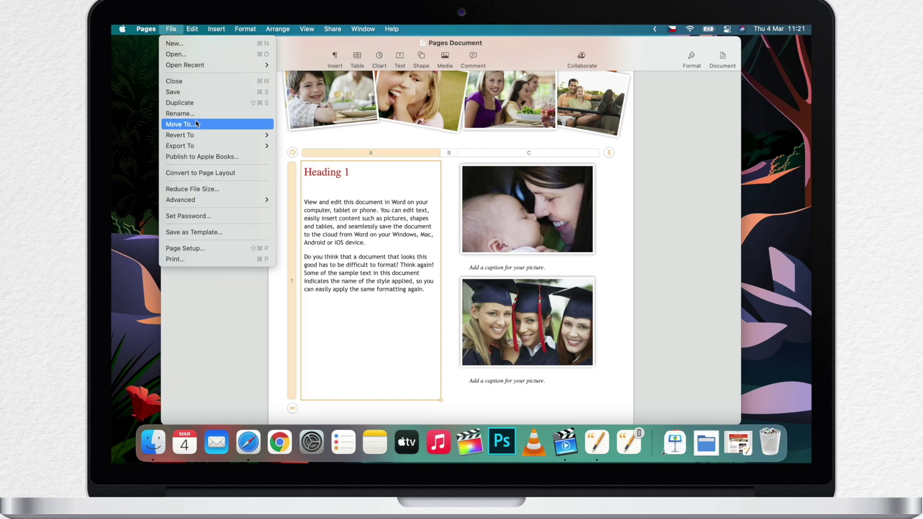
pyautogui.moveTo(223, 139)
pyautogui.click(307, 145)
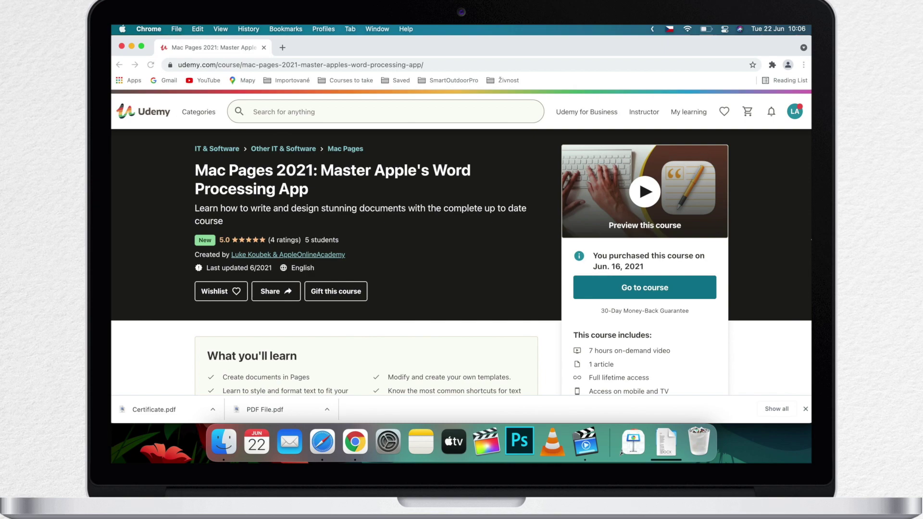
# Play the Mac Pages 2021 course preview video and skip ahead in it
pyautogui.scroll(-5, 461, 240)
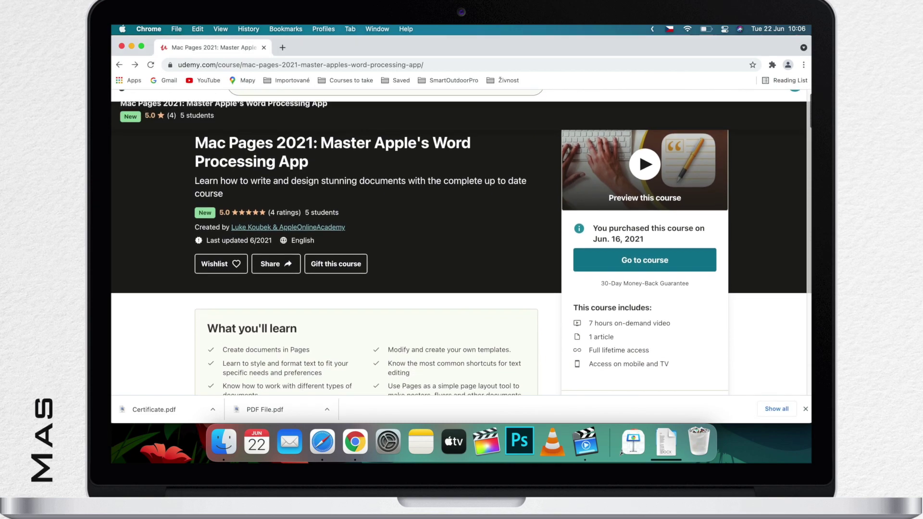
pyautogui.scroll(-10, 365, 264)
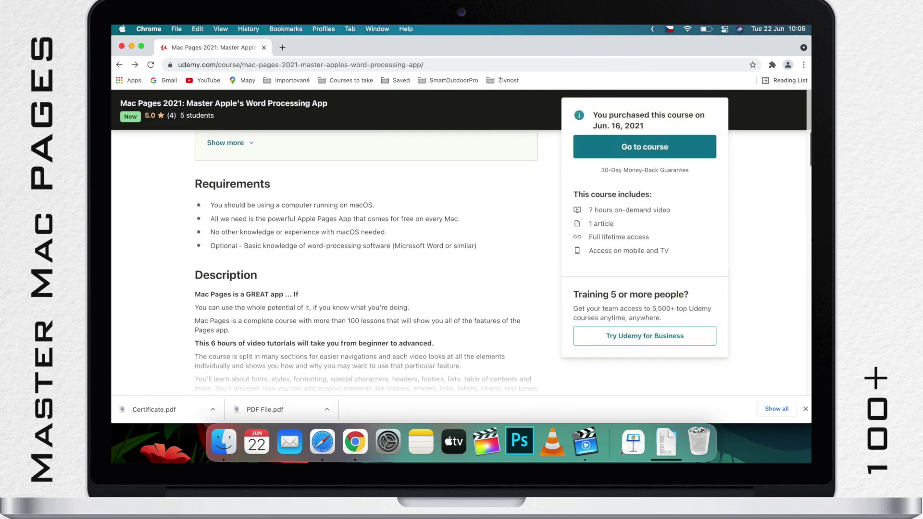
pyautogui.scroll(-3, 365, 265)
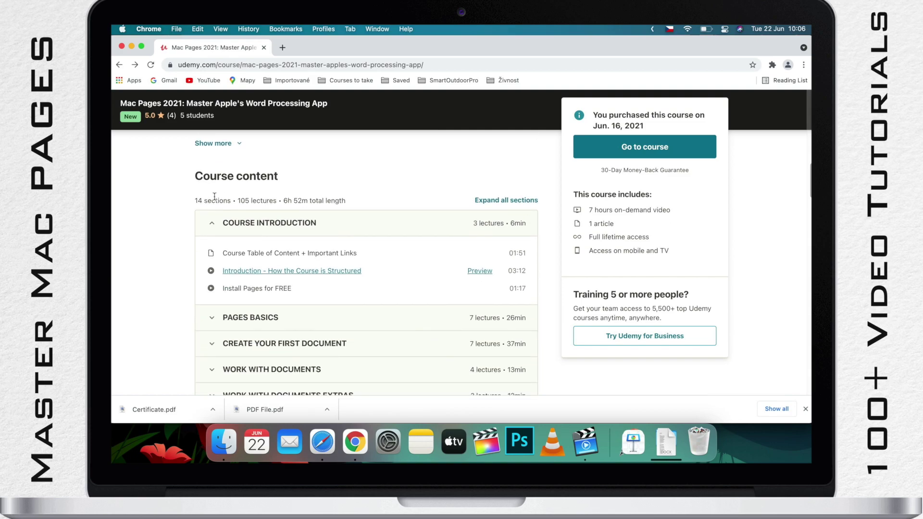
pyautogui.scroll(15, 416, 199)
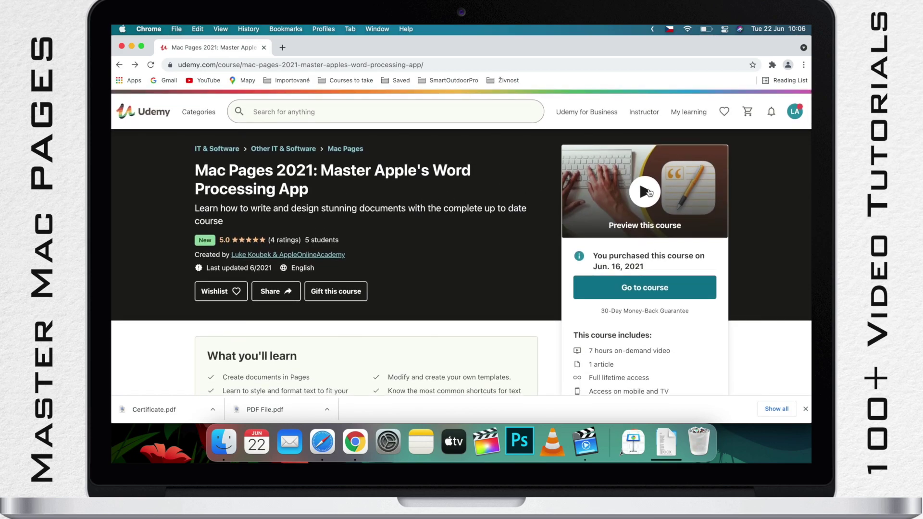
pyautogui.click(644, 190)
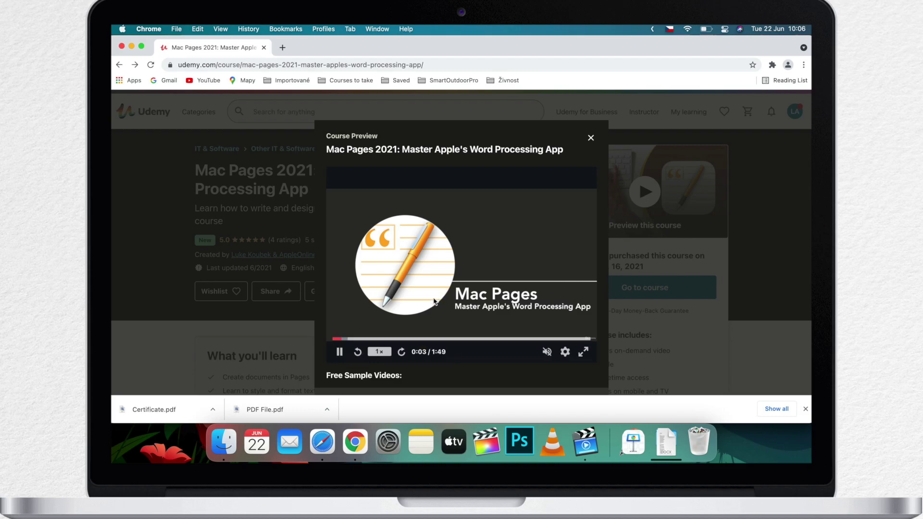
pyautogui.click(372, 340)
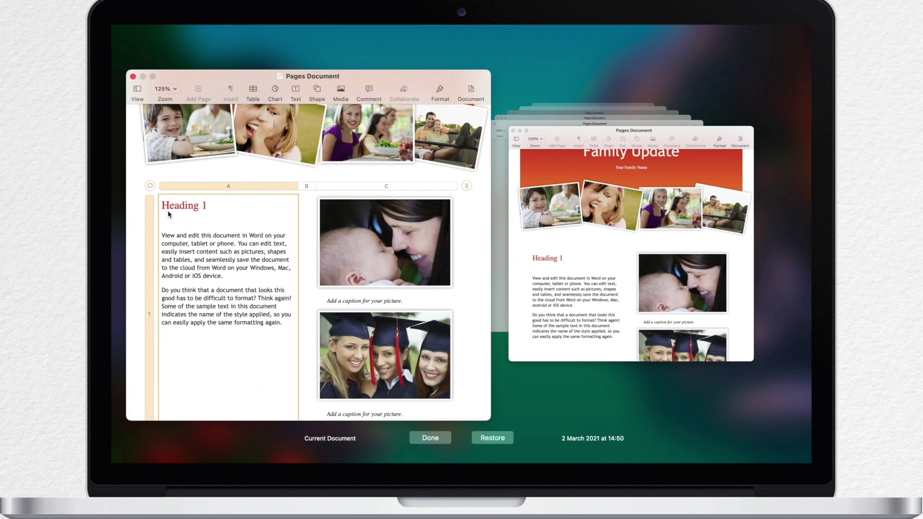
# Replace the word 'Heading' with 'New' in the current document's heading
pyautogui.doubleClick(168, 208)
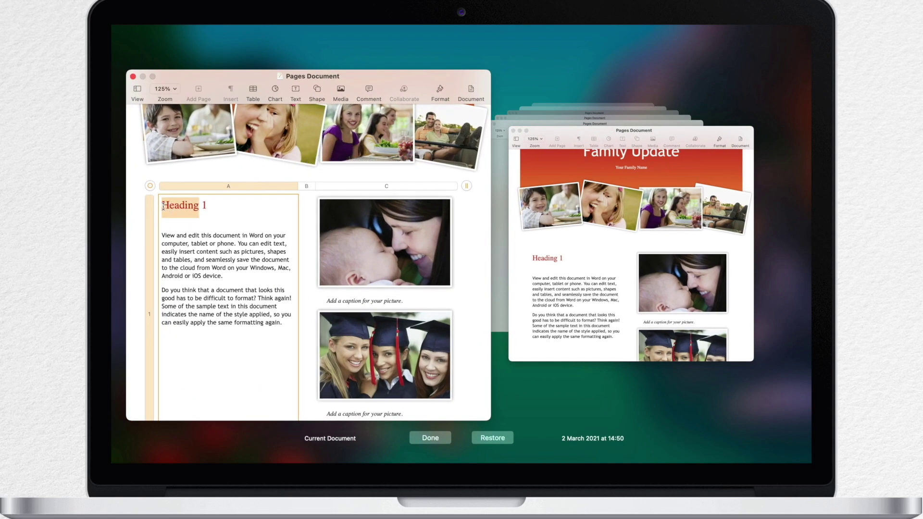
pyautogui.write('New')
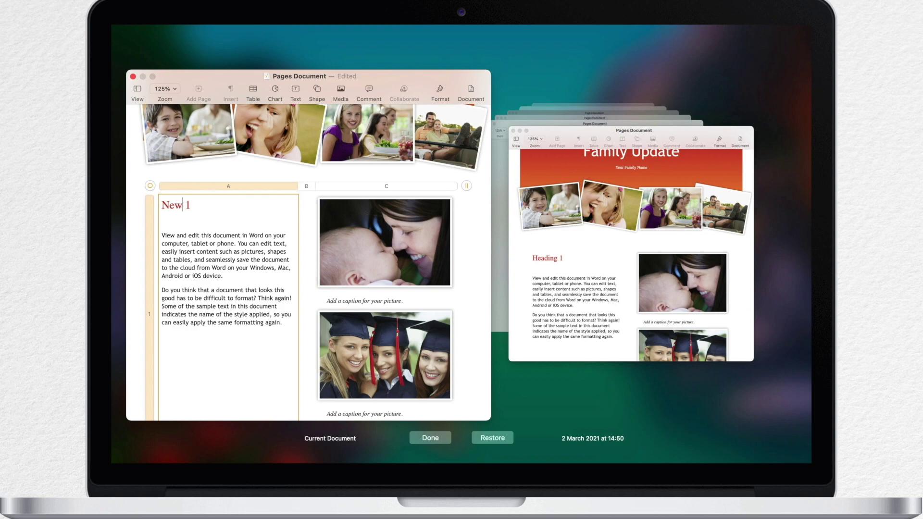
# Copy 'Heading' from the older version, paste it after 'New 1', and finish with Done
pyautogui.click(515, 250)
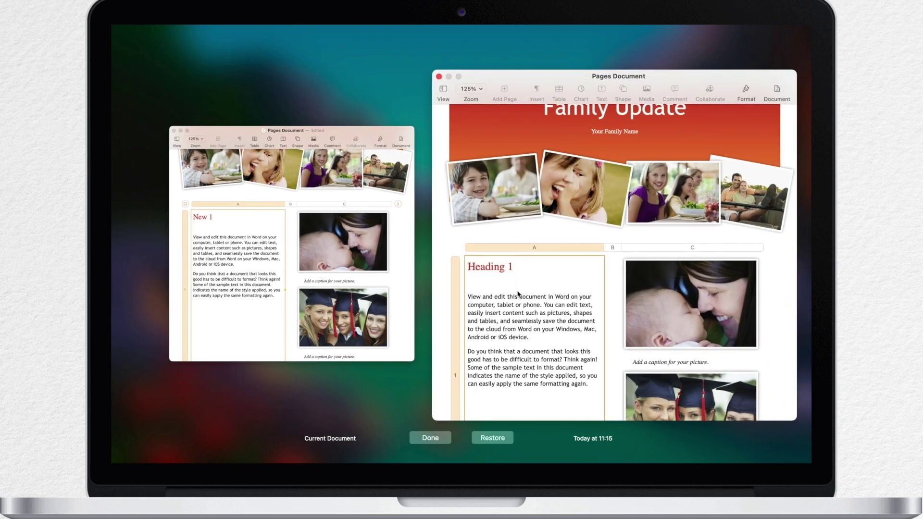
pyautogui.doubleClick(502, 268)
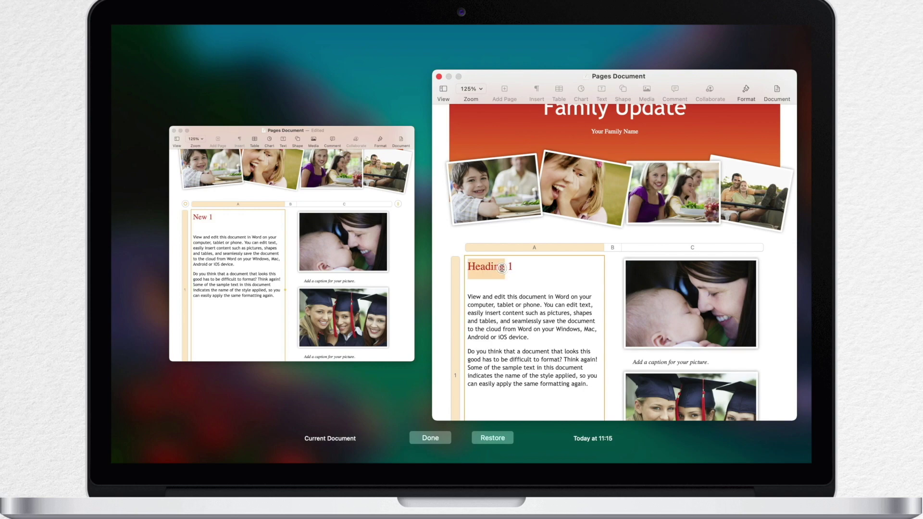
pyautogui.press('super+c')
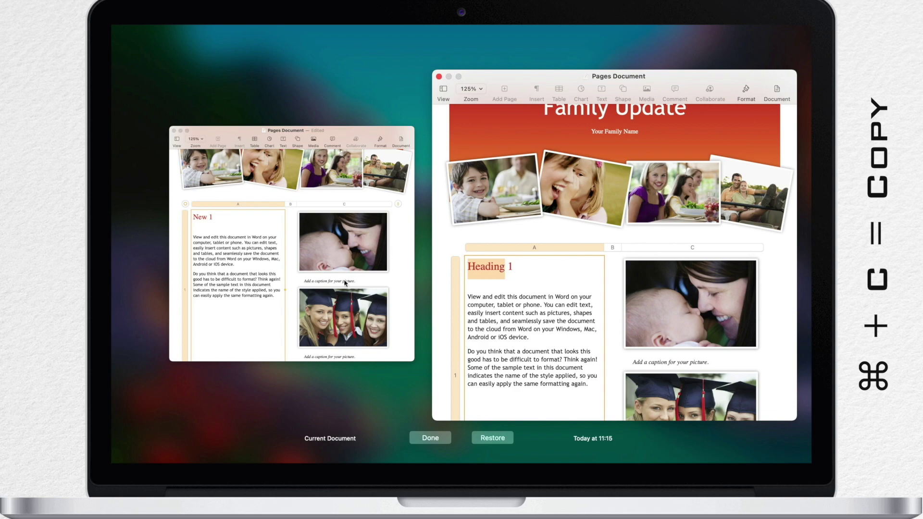
pyautogui.click(248, 237)
pyautogui.click(212, 204)
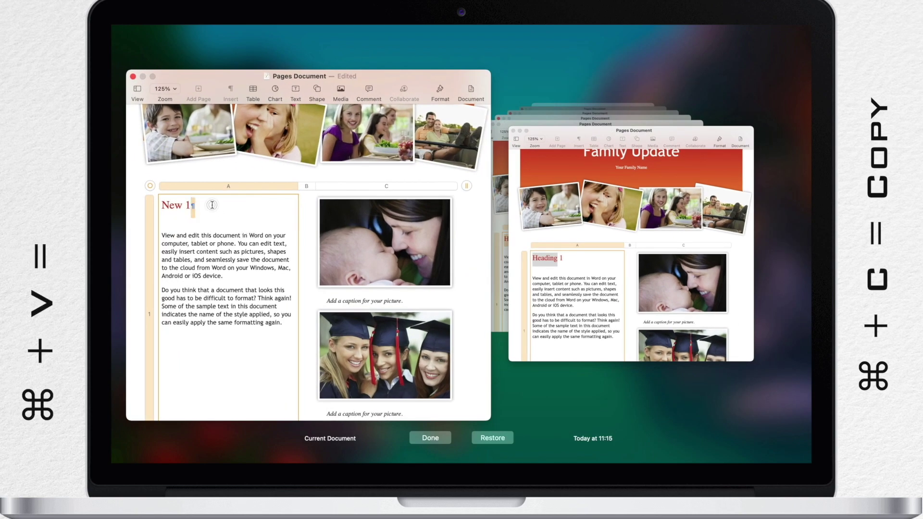
pyautogui.press('super+v')
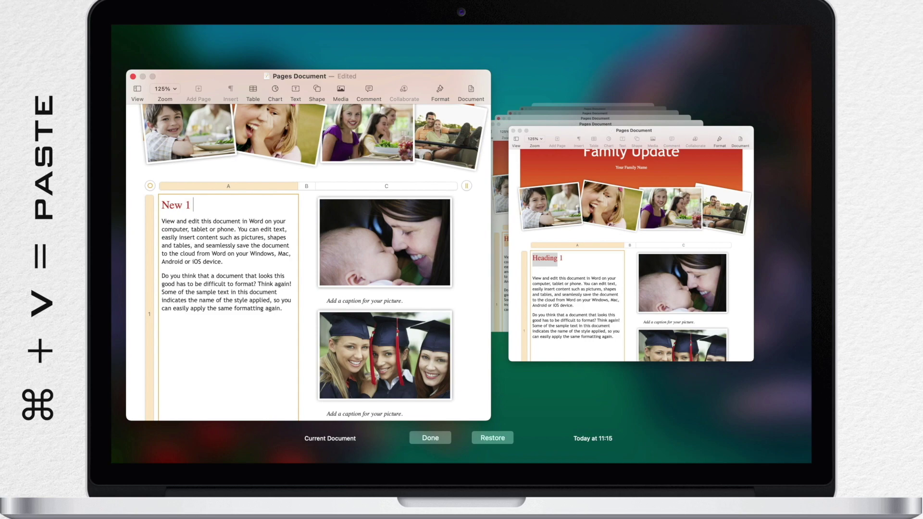
pyautogui.press('super+v')
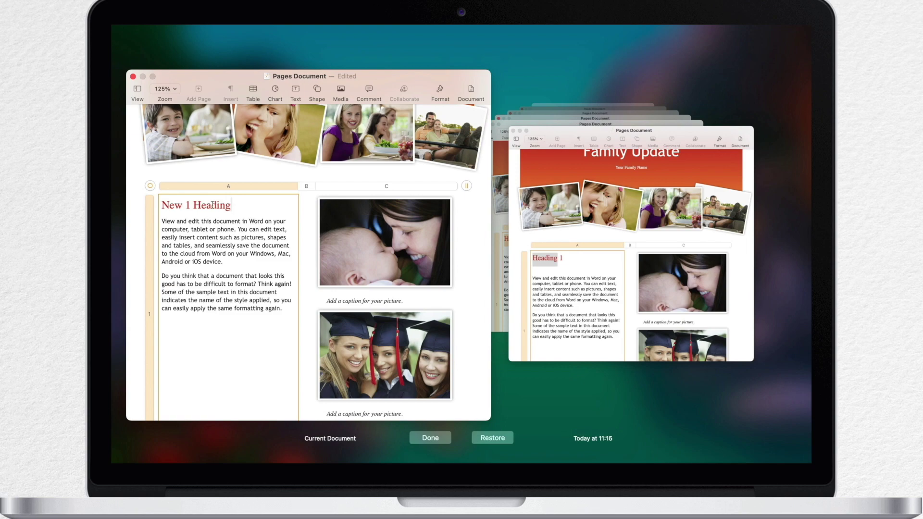
pyautogui.click(430, 438)
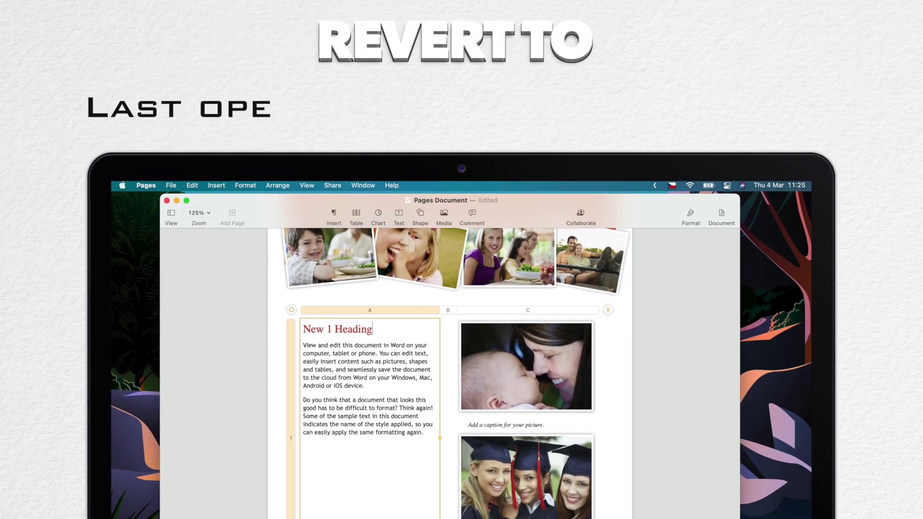
# Save the document, then delete all the text box's text and undo the deletion
pyautogui.press('super+s')
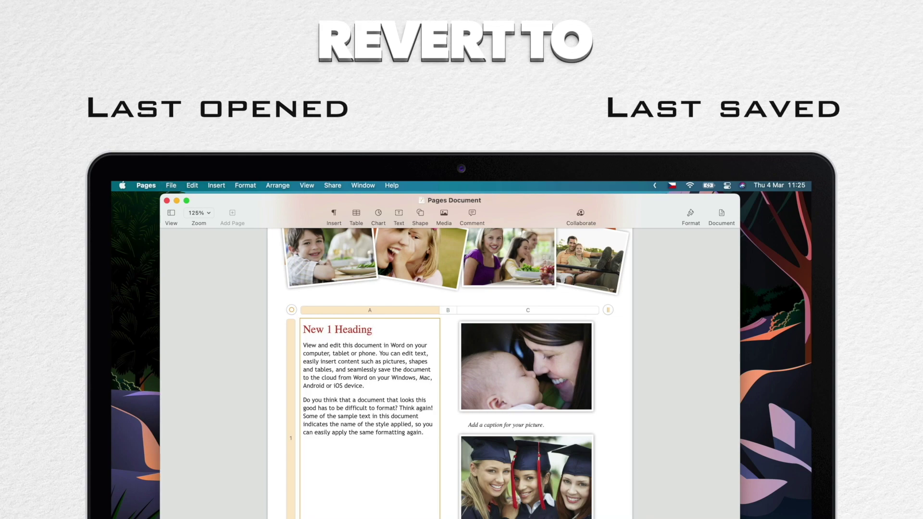
pyautogui.press('super+a')
pyautogui.press('BackSpace')
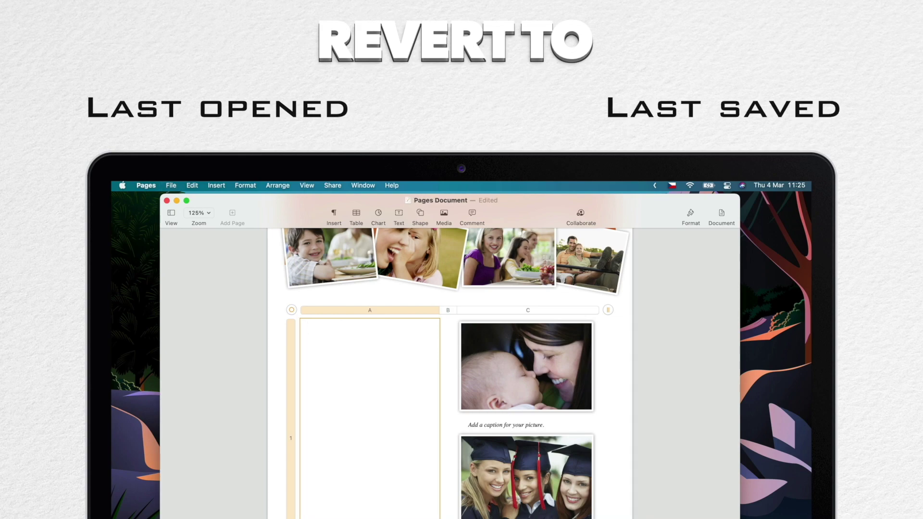
pyautogui.press('super+z')
pyautogui.press('Escape')
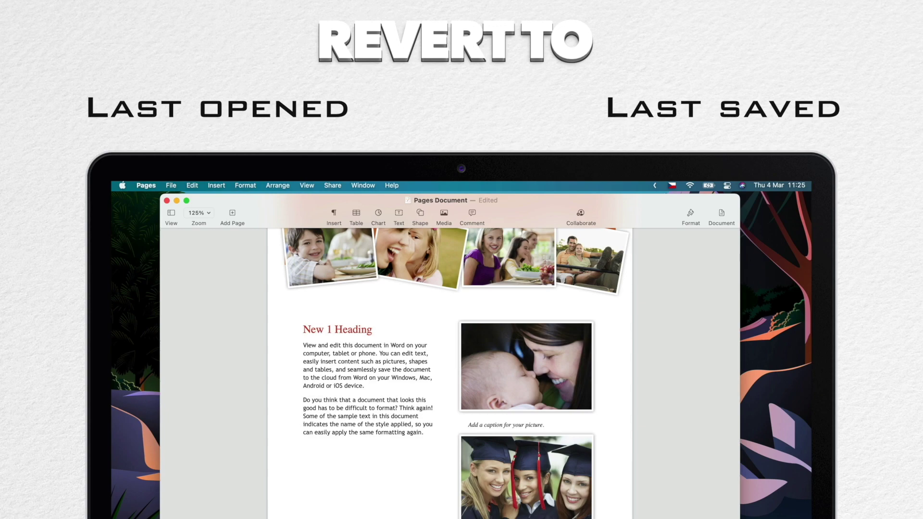
# Show File > Revert To: Last Saved (11:25), Last Opened (11:15), Browse All Versions
pyautogui.click(171, 186)
pyautogui.moveTo(195, 293)
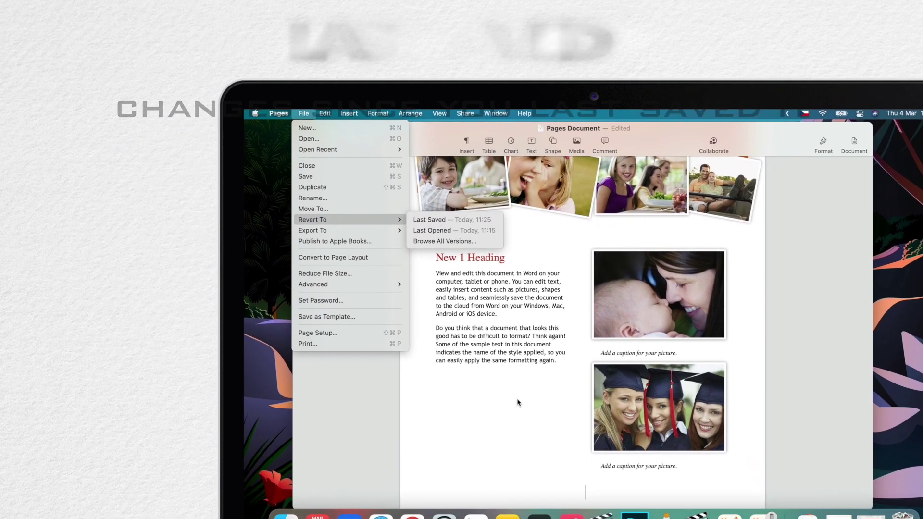
# Close the File menu without reverting by clicking an empty area of the page
pyautogui.click(382, 475)
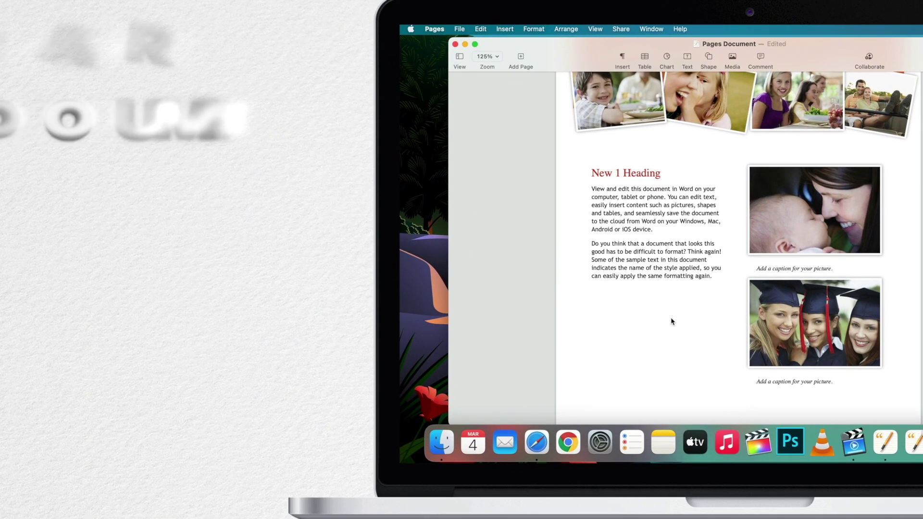